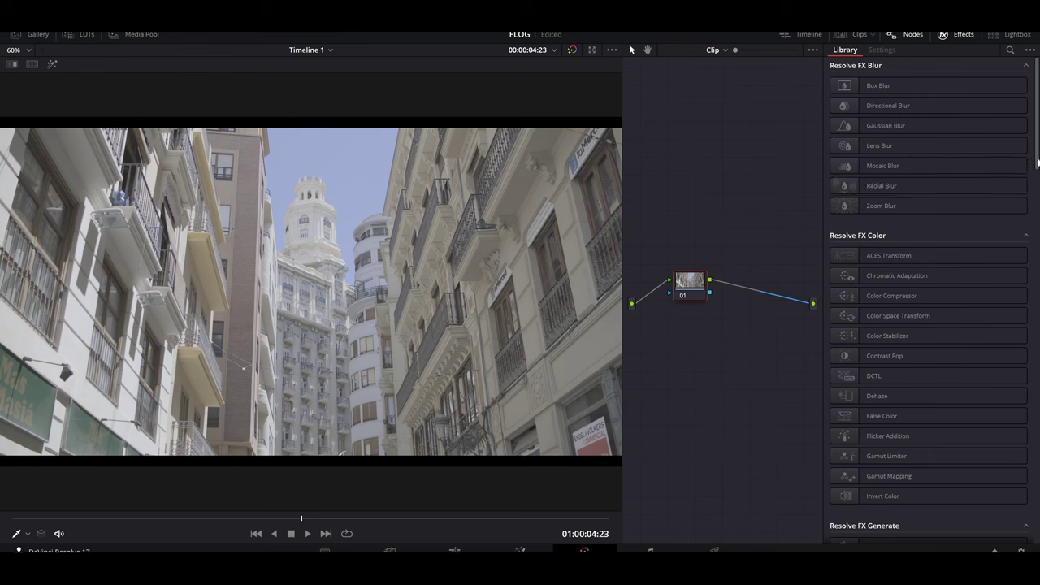
Step: Drag Dehancer Pro 5.3.0 from Film Emulation onto node 01 and switch off its Film stage
drag(1037, 163, 1036, 537)
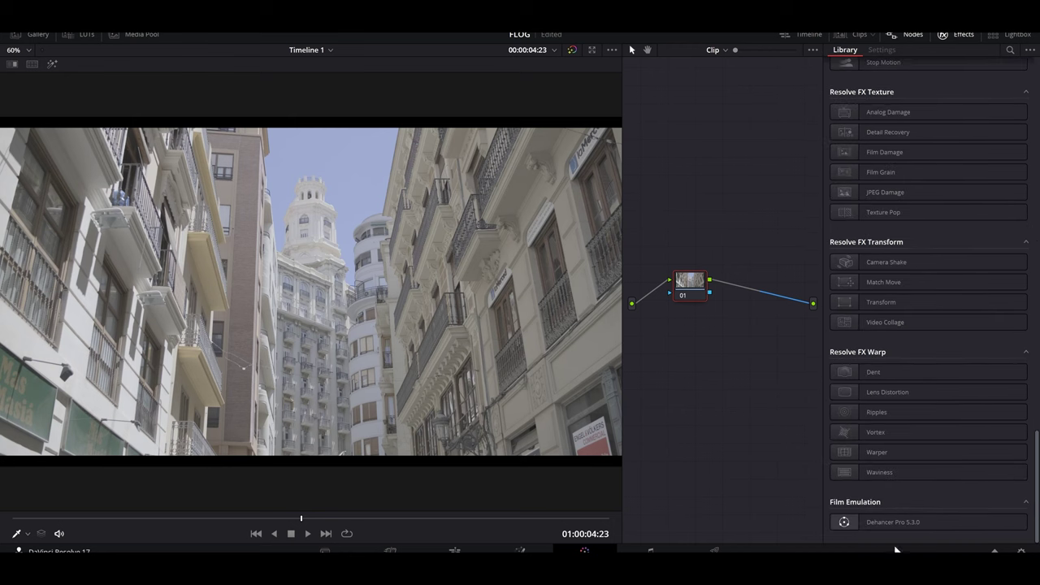
drag(921, 525, 691, 284)
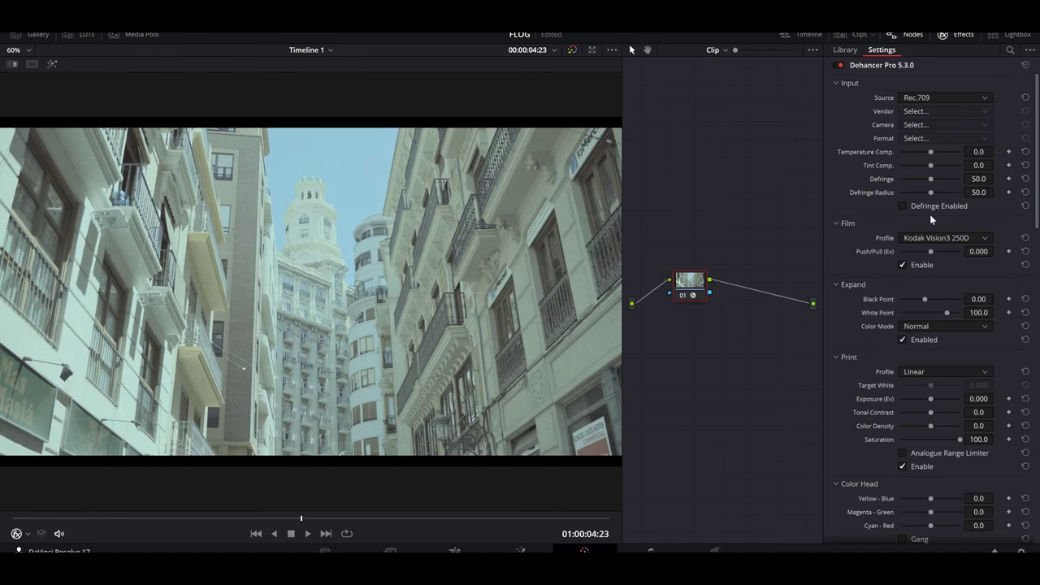
click(903, 265)
Step: Switch off Expand and Print, and set the input source to a Fujifilm camera
click(901, 340)
click(902, 466)
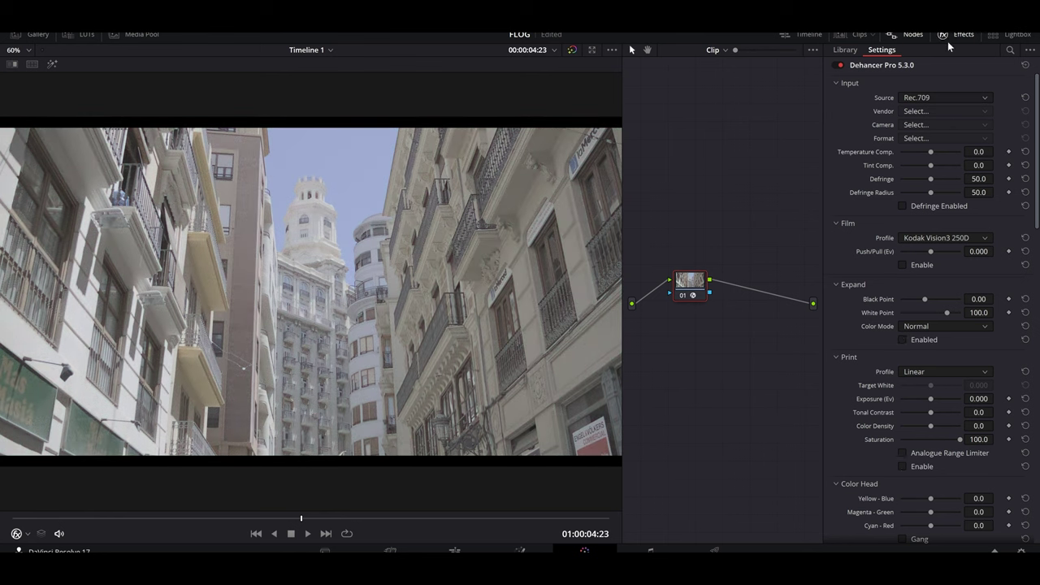
click(926, 97)
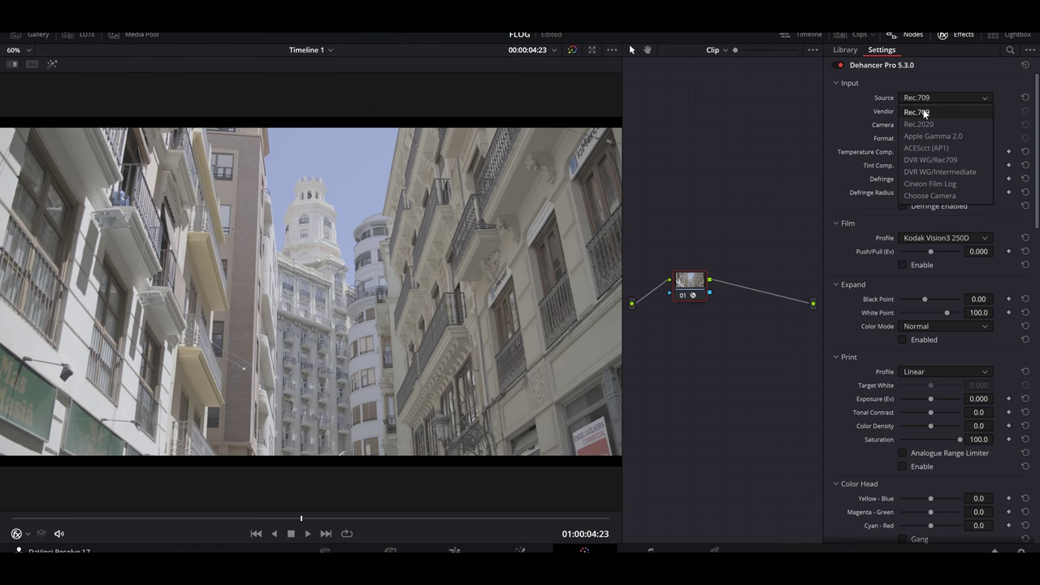
click(939, 195)
click(935, 111)
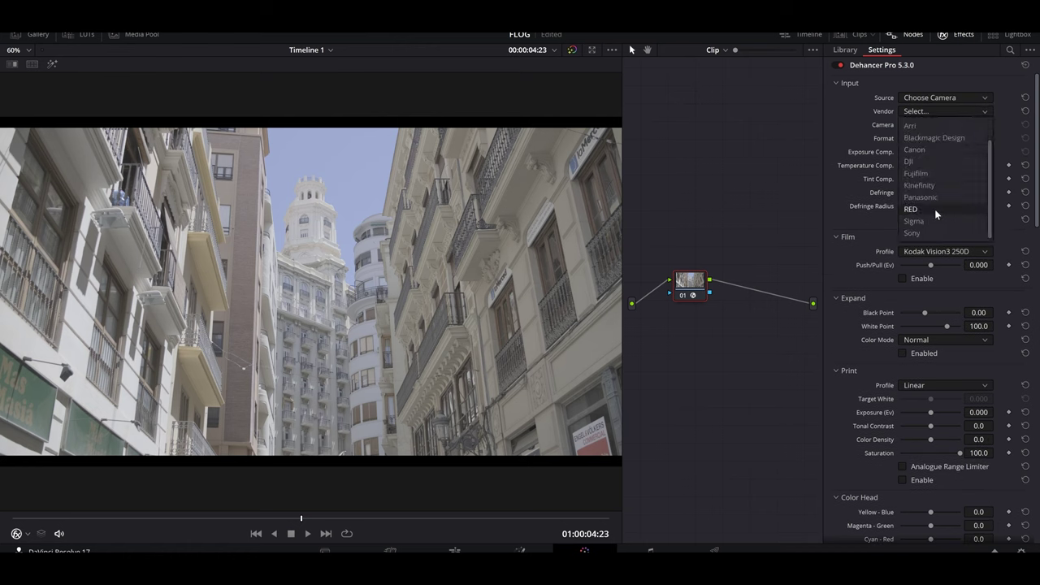
click(937, 173)
Step: Set the camera to X-T3 in F-Log format and raise exposure compensation to 0.138
click(925, 124)
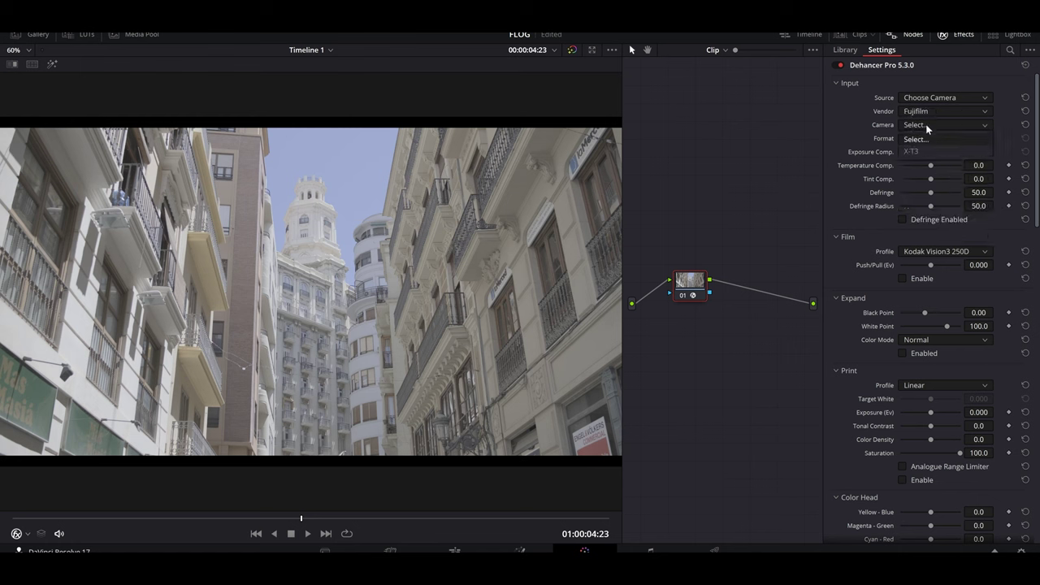
click(915, 152)
click(935, 139)
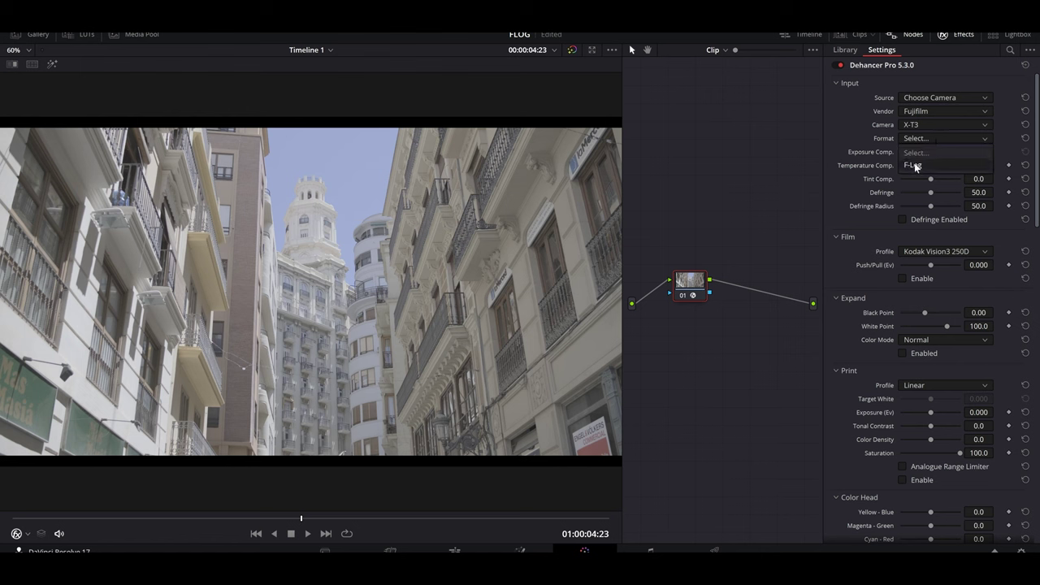
click(913, 166)
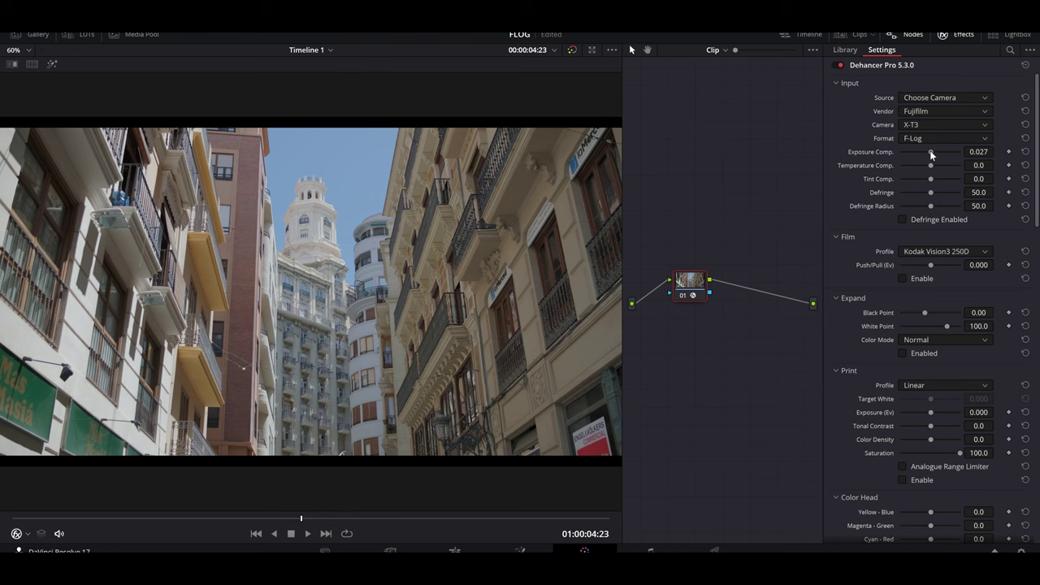
drag(931, 153, 933, 153)
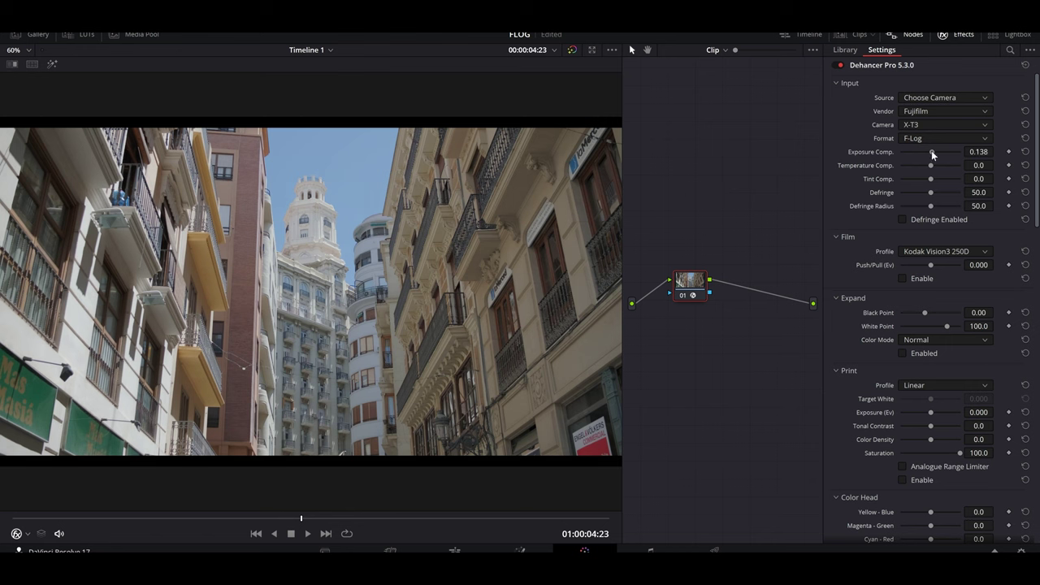
click(986, 250)
Step: Turn Dehancer's Film stage back on, leaving the profile unchanged
scroll(976, 282, down, 5)
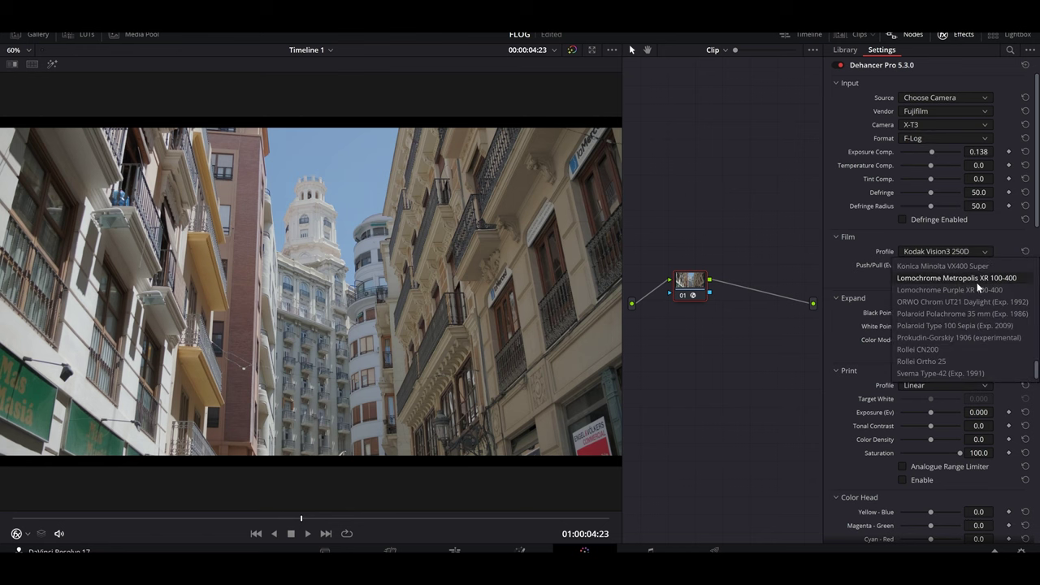
scroll(977, 286, up, 10)
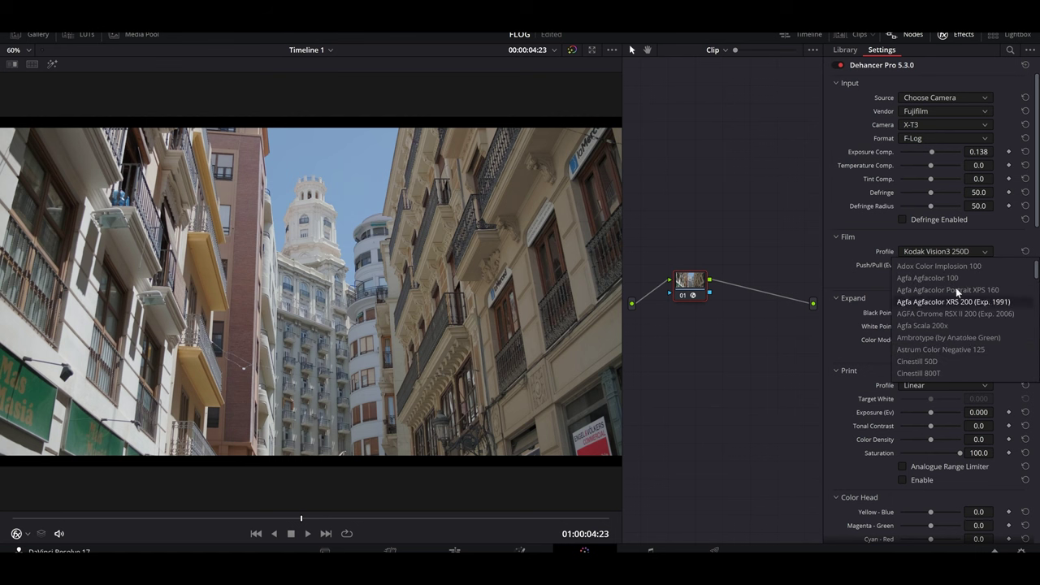
click(982, 250)
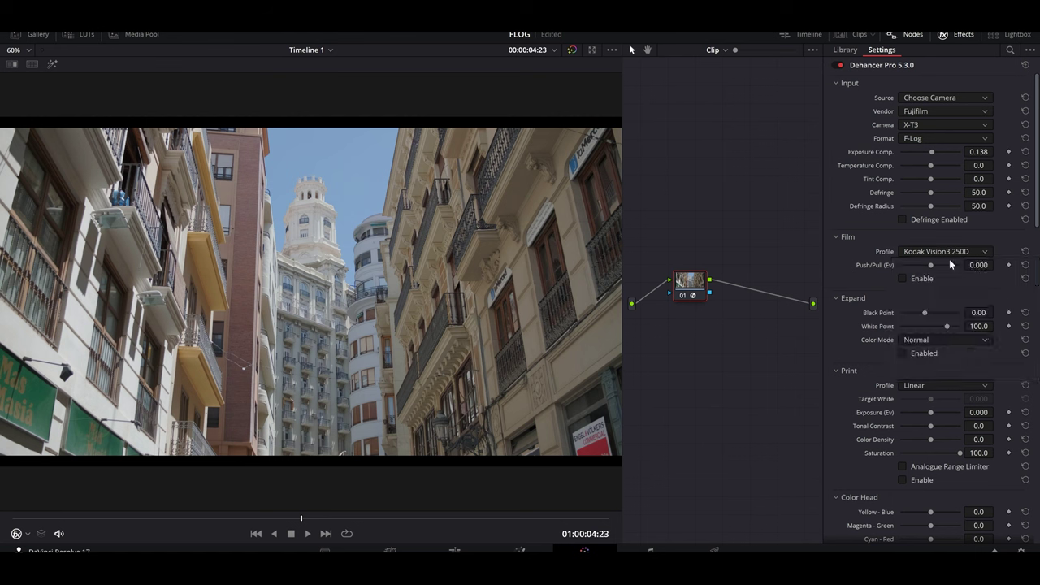
click(903, 279)
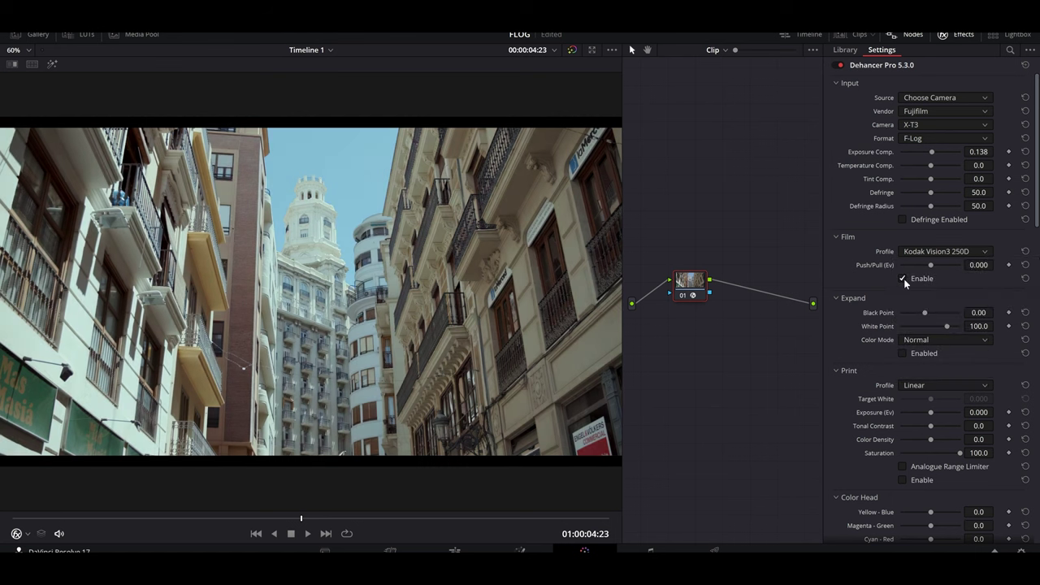
Step: Choose Agfa Agfacolor 100 and test push/pull at +2 and -2 stops, then reset it to zero
click(965, 251)
scroll(945, 283, up, 15)
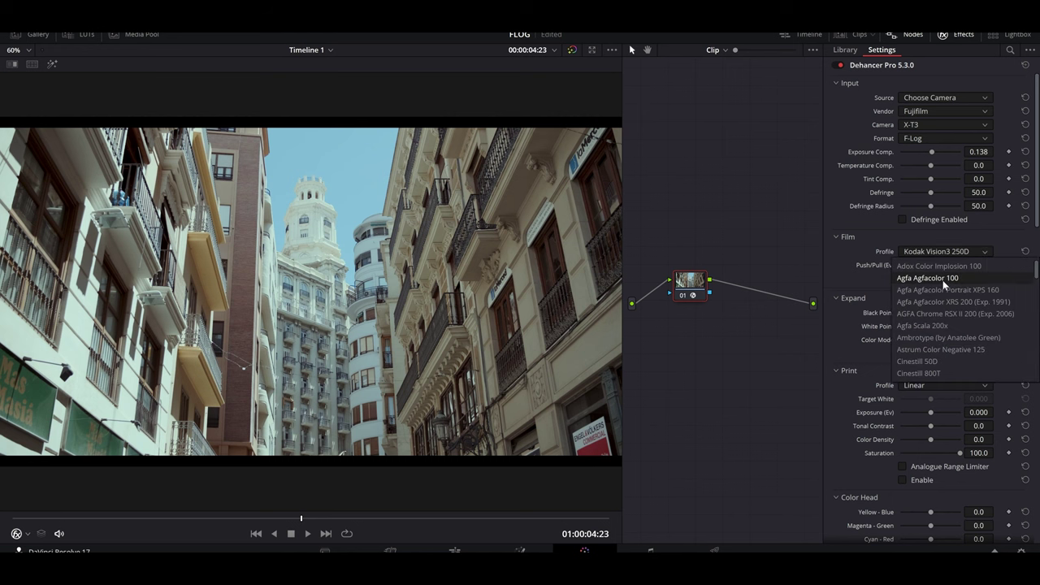
click(943, 279)
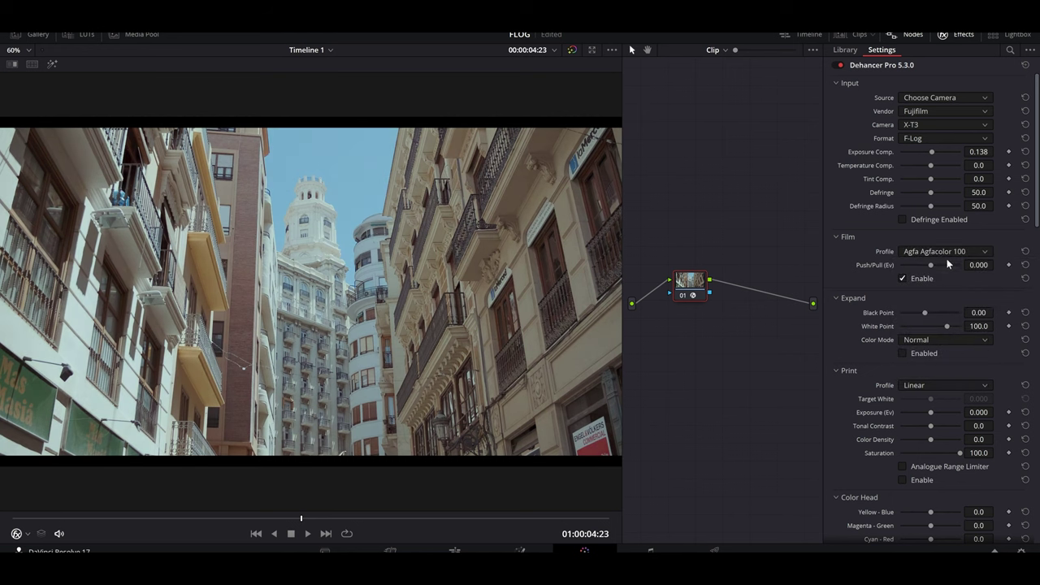
drag(931, 264, 975, 264)
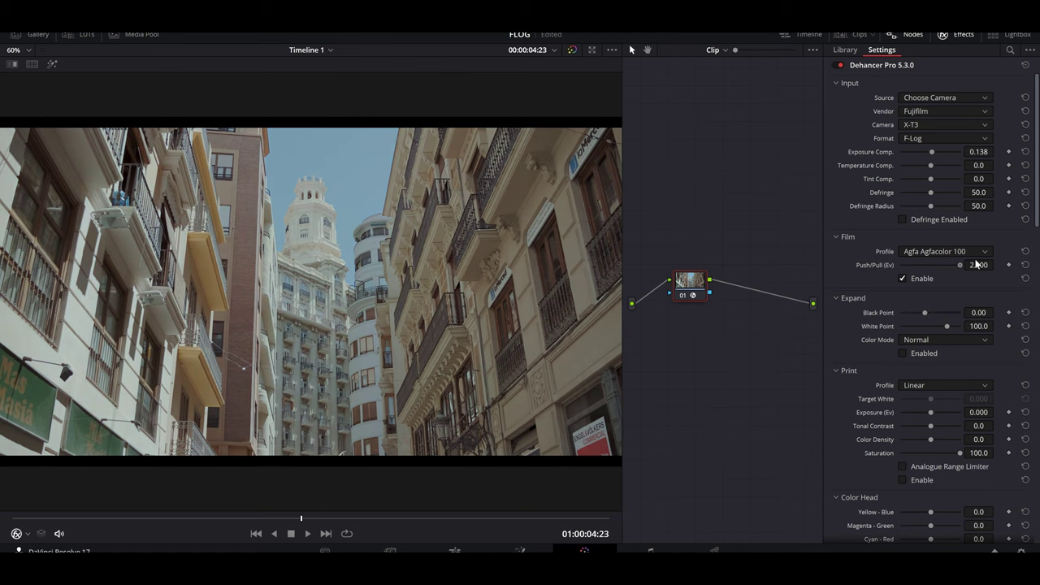
drag(960, 265, 880, 266)
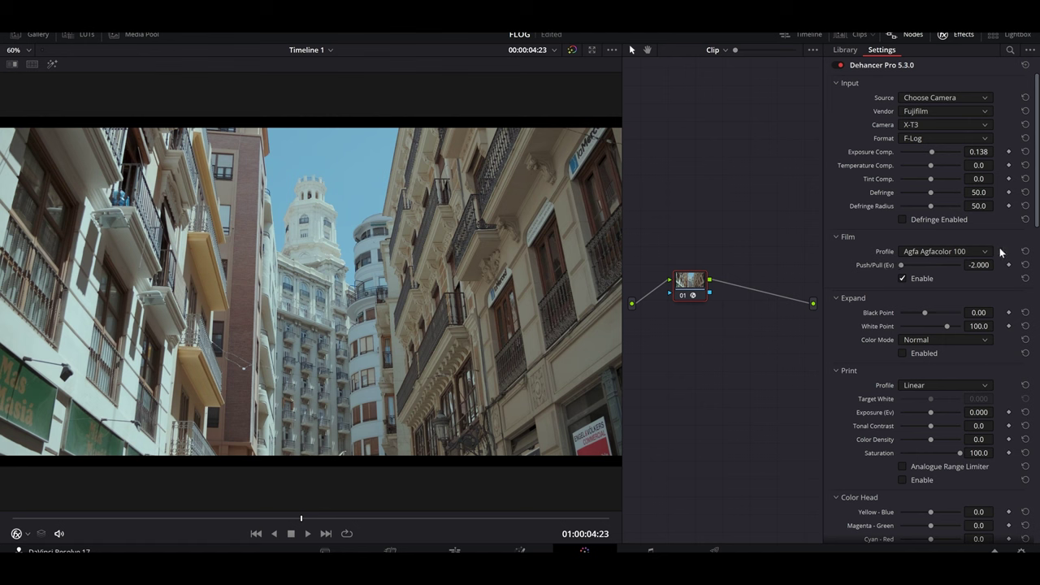
click(1026, 266)
click(903, 278)
Step: Compare the Adox Color Implosion 100, Agfa Portrait XPS 160 and Agfacolor XRS 200 stocks
click(947, 251)
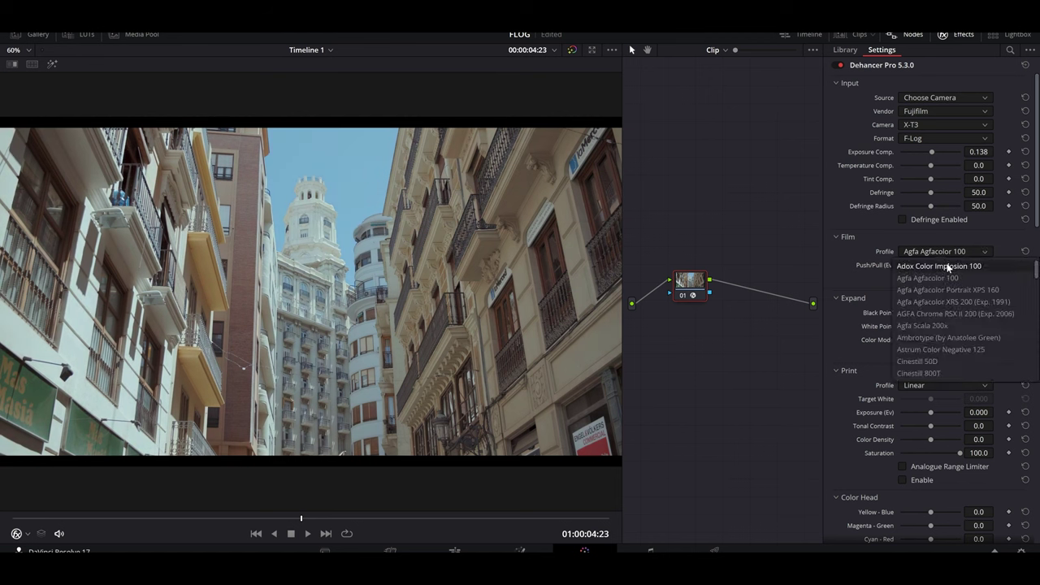
click(946, 267)
click(945, 251)
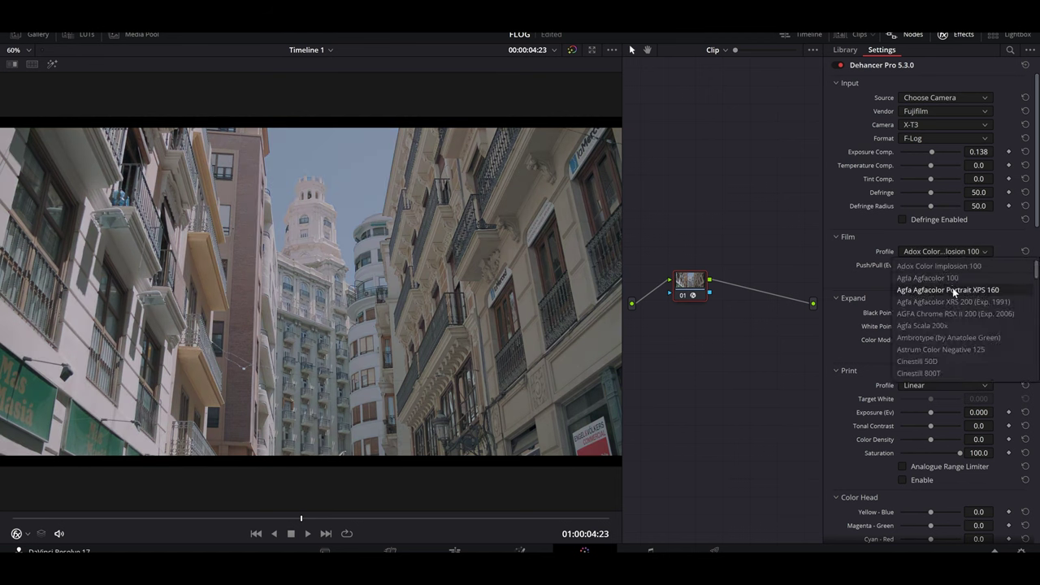
click(952, 287)
click(947, 252)
click(954, 302)
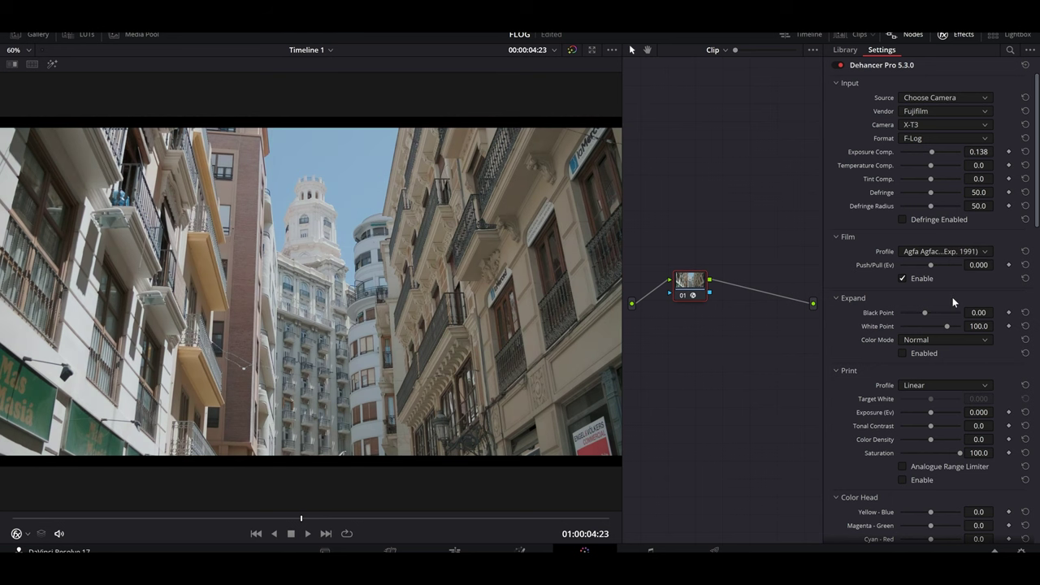
Step: Try AGFA Chrome RSX II 200 and Agfa Scala 200x, then return to Agfacolor 100
click(950, 253)
click(955, 298)
click(944, 253)
click(950, 320)
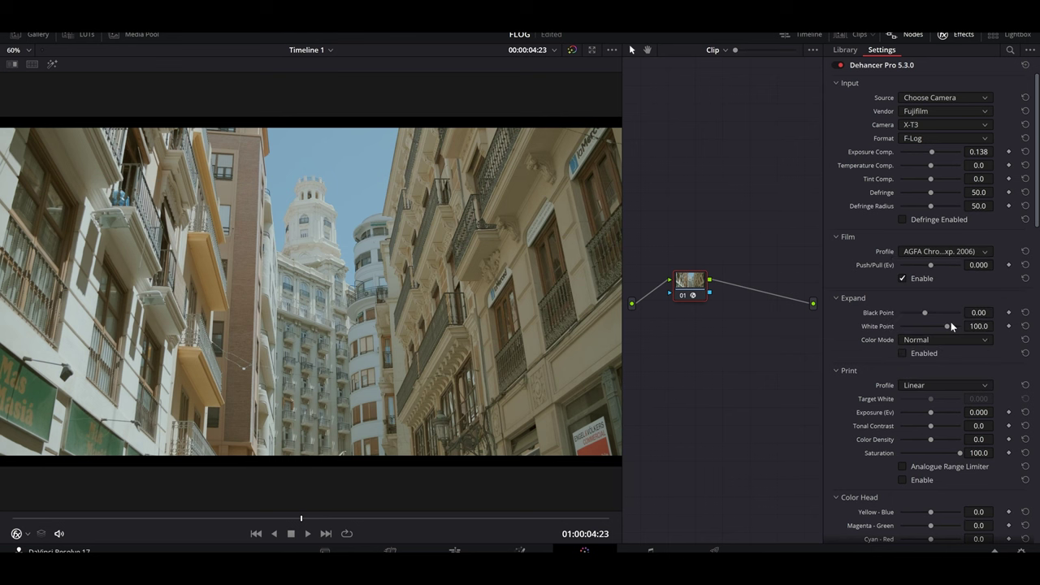
click(947, 251)
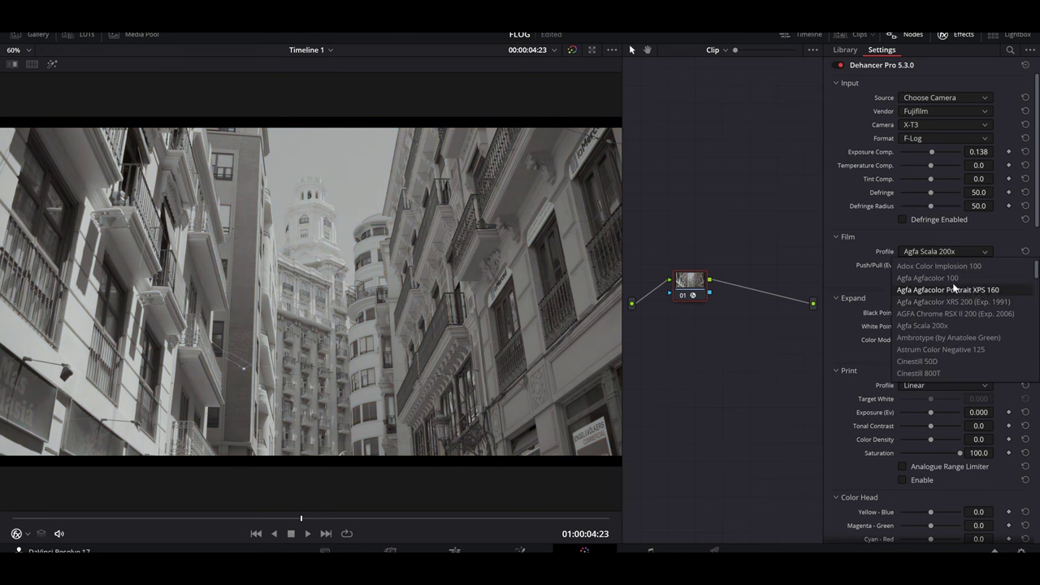
click(950, 279)
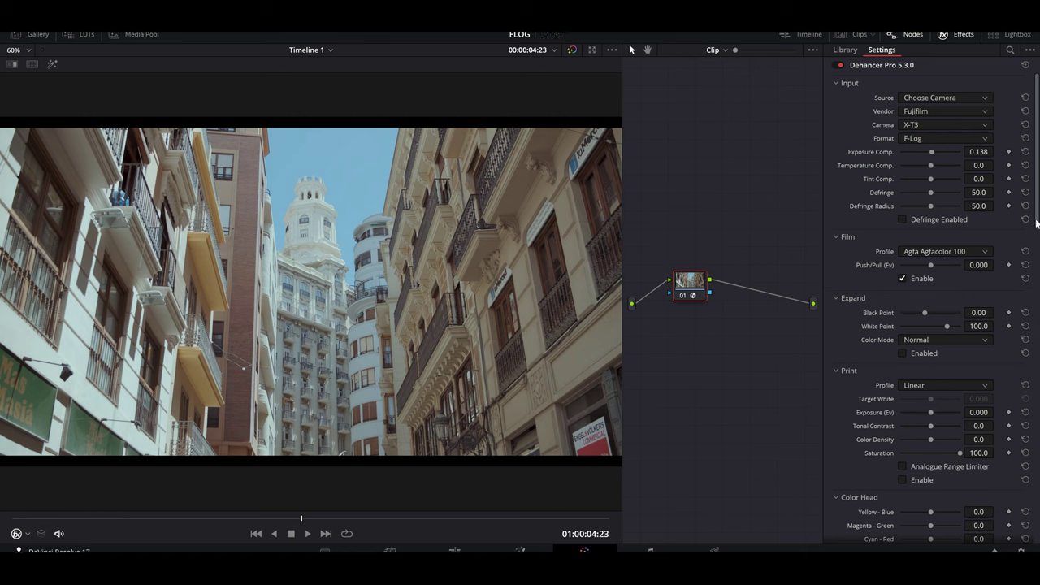
Step: Choose the Fujicolor Superia 200 film profile
drag(1036, 224, 1036, 247)
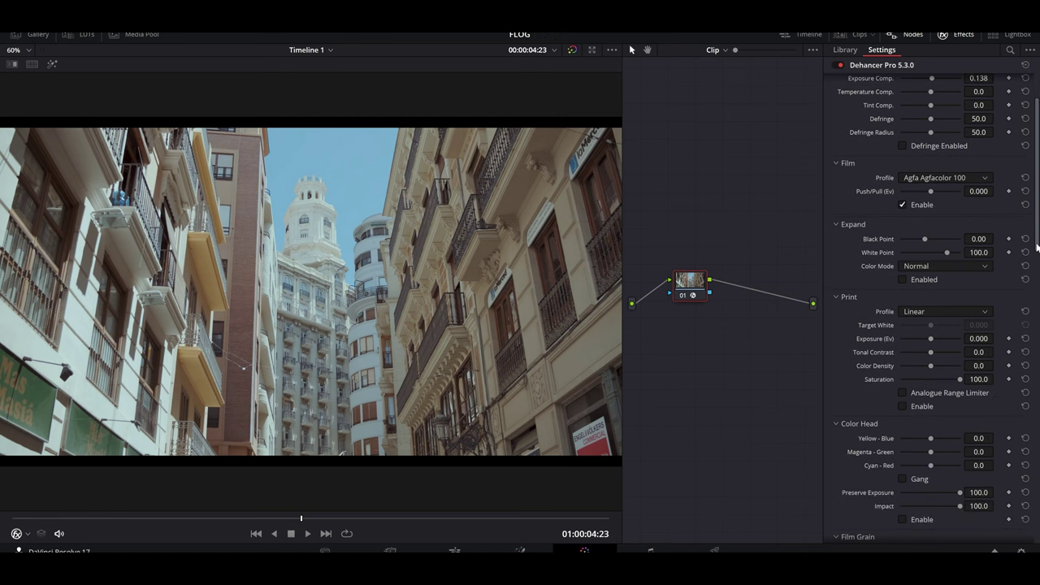
click(945, 177)
click(903, 282)
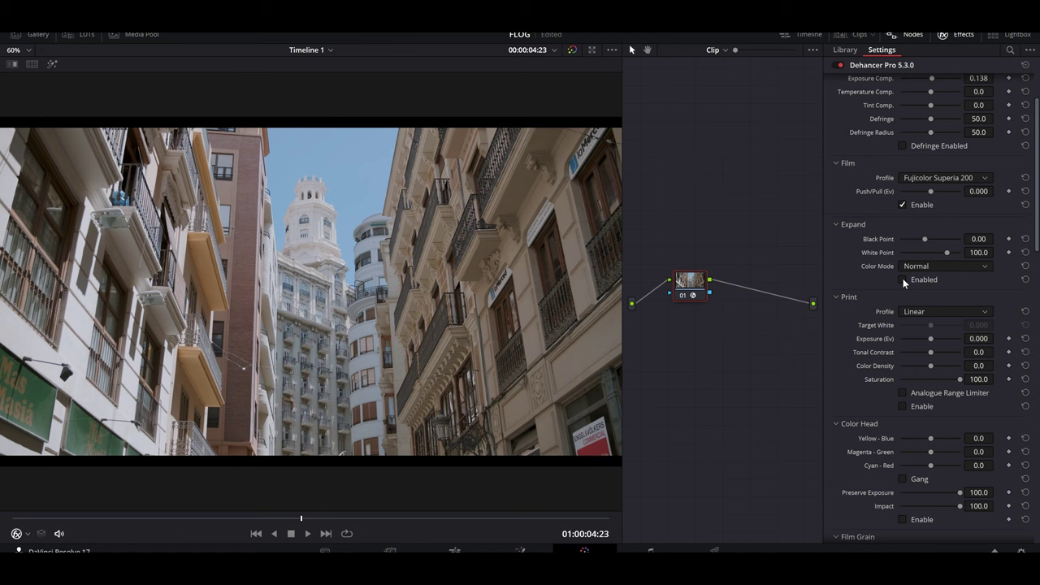
Step: Lower the Expand black point, reset white to 100, and limit Print to analogue range with tonal contrast 5.9
mouse_move(925, 240)
mouse_down()
mouse_move(938, 243)
mouse_move(925, 240)
mouse_up()
drag(948, 252, 933, 254)
click(1025, 253)
click(902, 330)
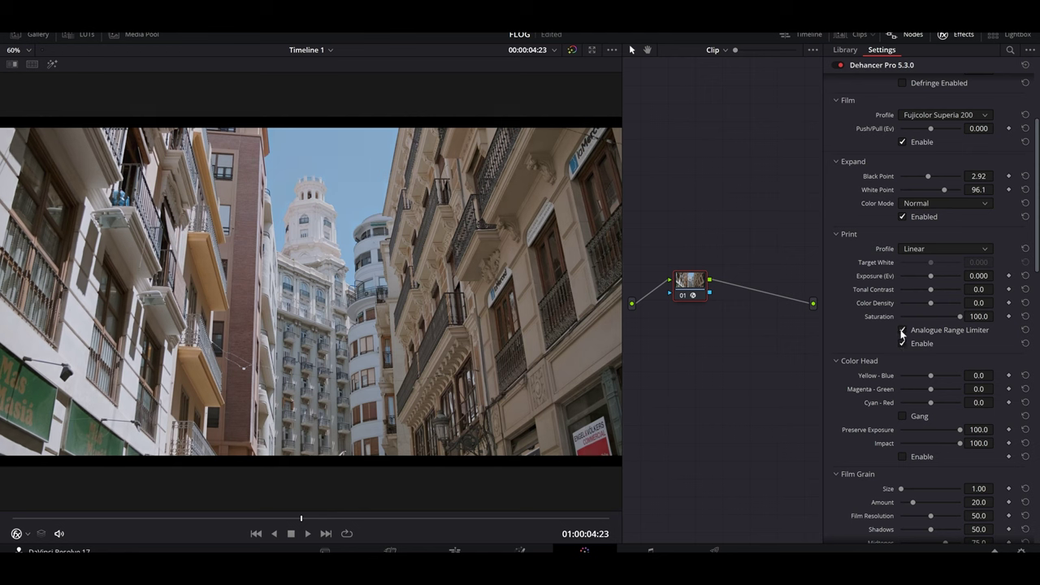
drag(931, 290, 930, 280)
Step: Zero the print exposure and set print colour density to 100
click(1025, 276)
drag(930, 302, 979, 301)
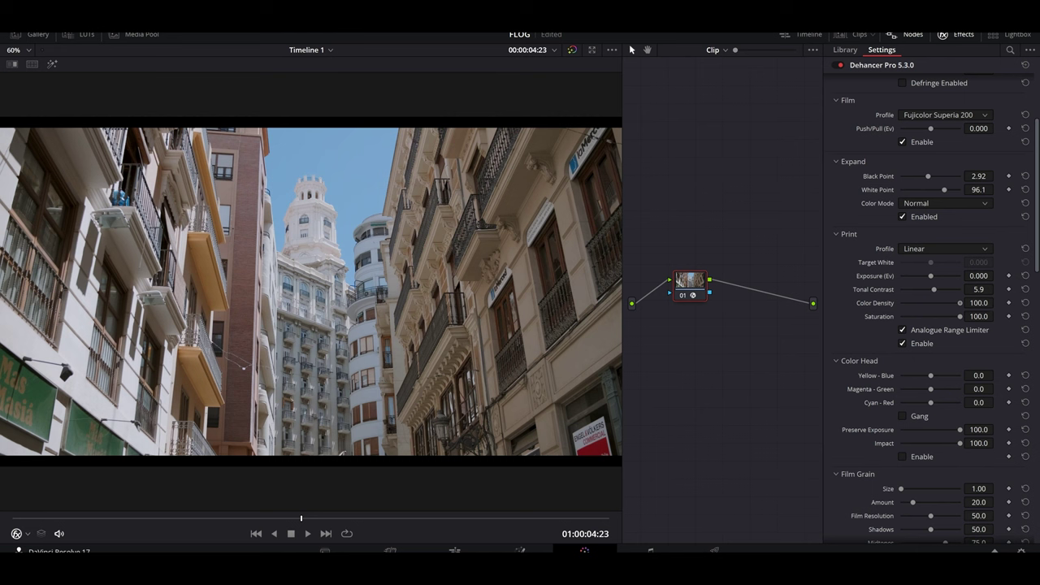
drag(959, 303, 898, 303)
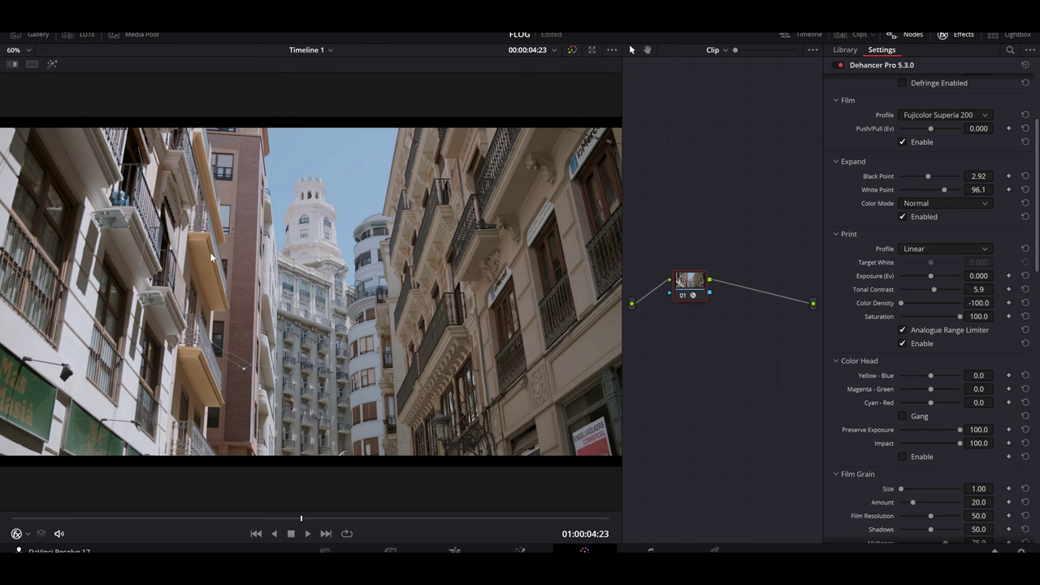
key(ctrl+z)
Step: Experiment with Color Head Yellow-Blue and ganged balance shifts, then reset them and unlink the sliders
scroll(893, 243, down, 5)
drag(934, 221, 914, 222)
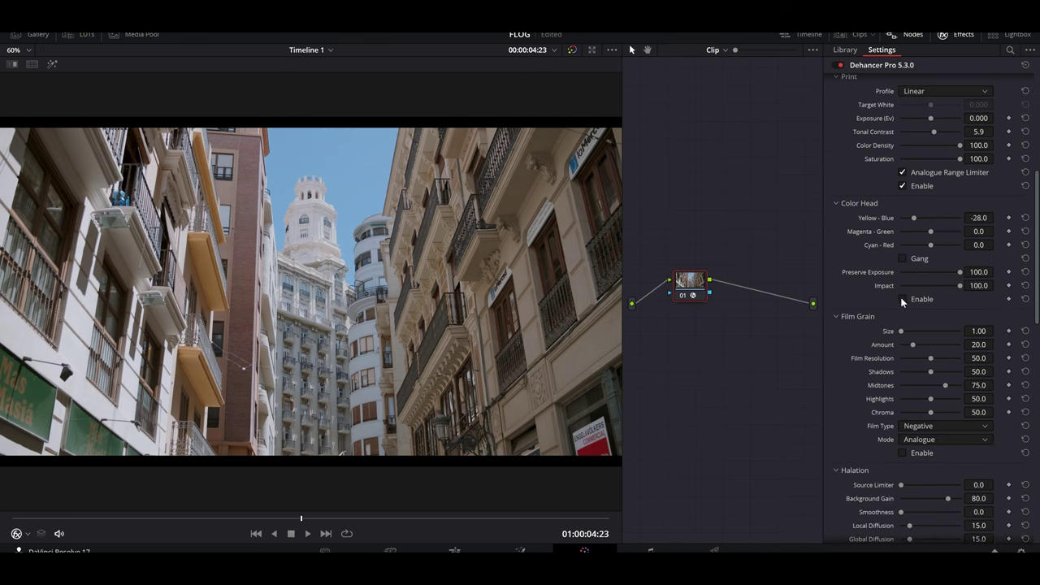
click(1025, 218)
double_click(938, 218)
drag(933, 243, 890, 250)
click(1025, 231)
click(902, 259)
scroll(1035, 313, down, 3)
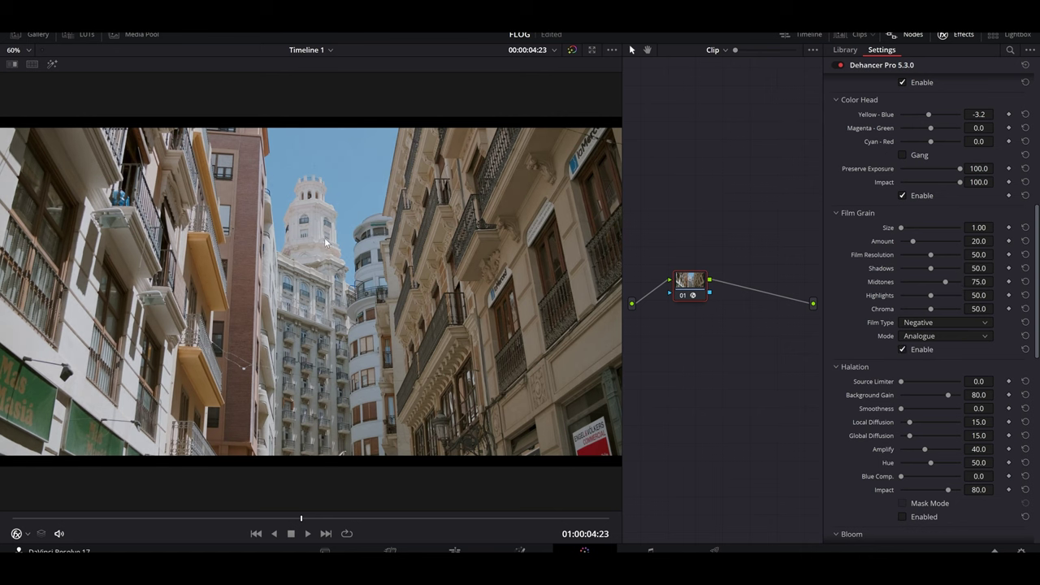
Step: Compare the film grain on and off during playback and against the ungraded original
scroll(327, 243, up, 5)
scroll(336, 249, up, 5)
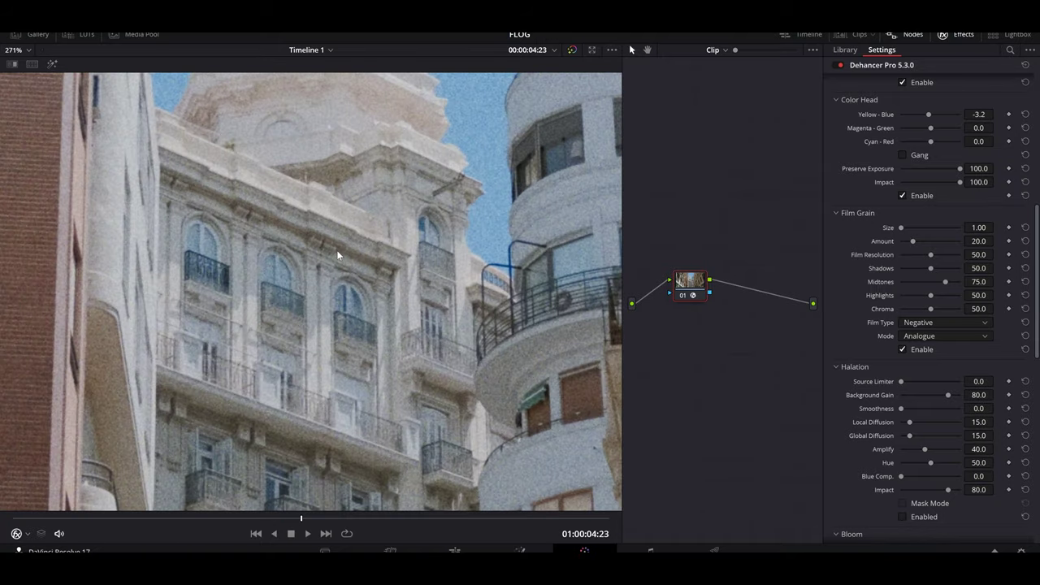
click(901, 350)
click(902, 349)
click(307, 534)
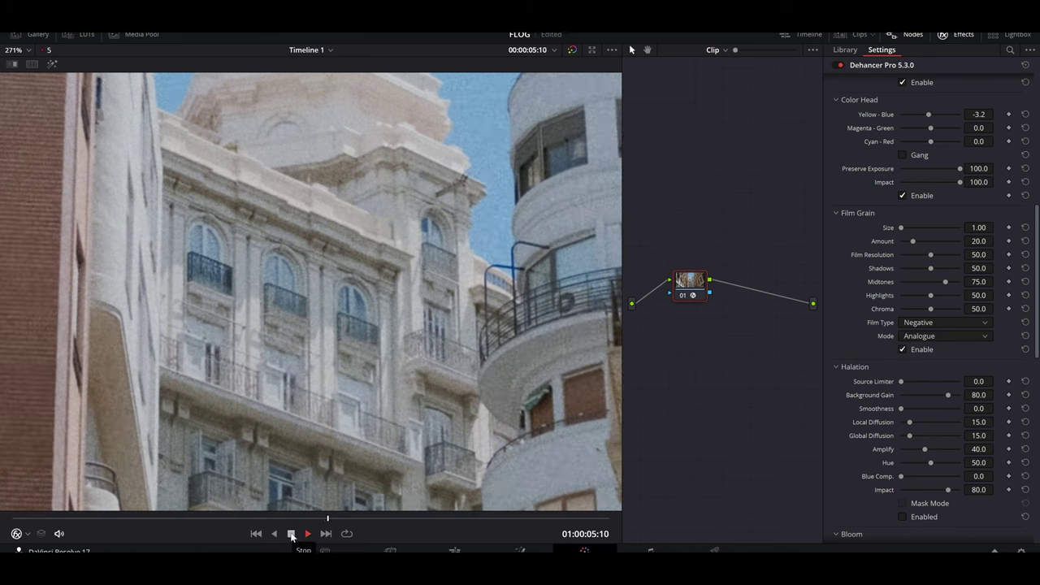
click(291, 533)
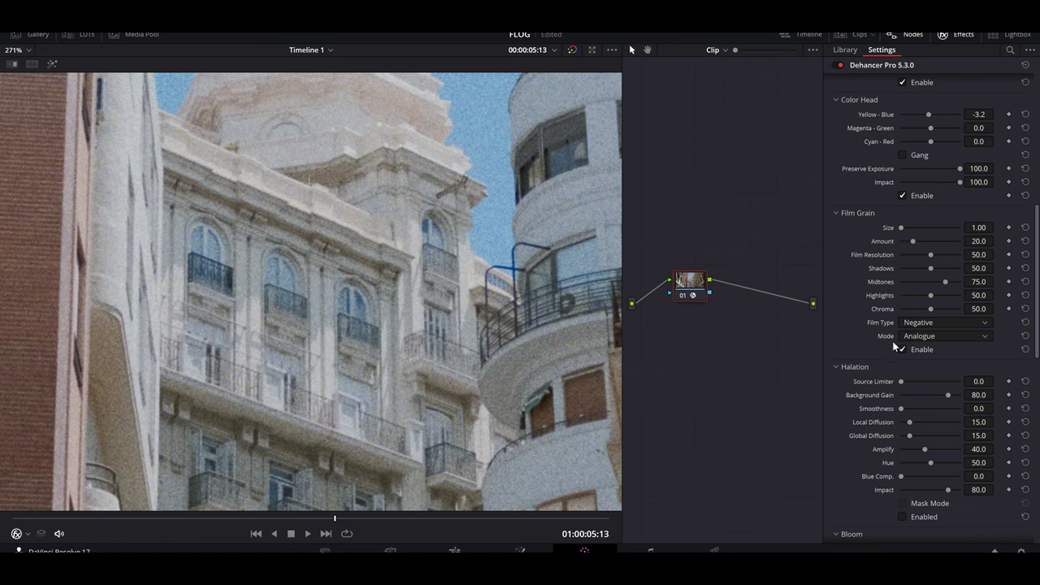
key(shift+d)
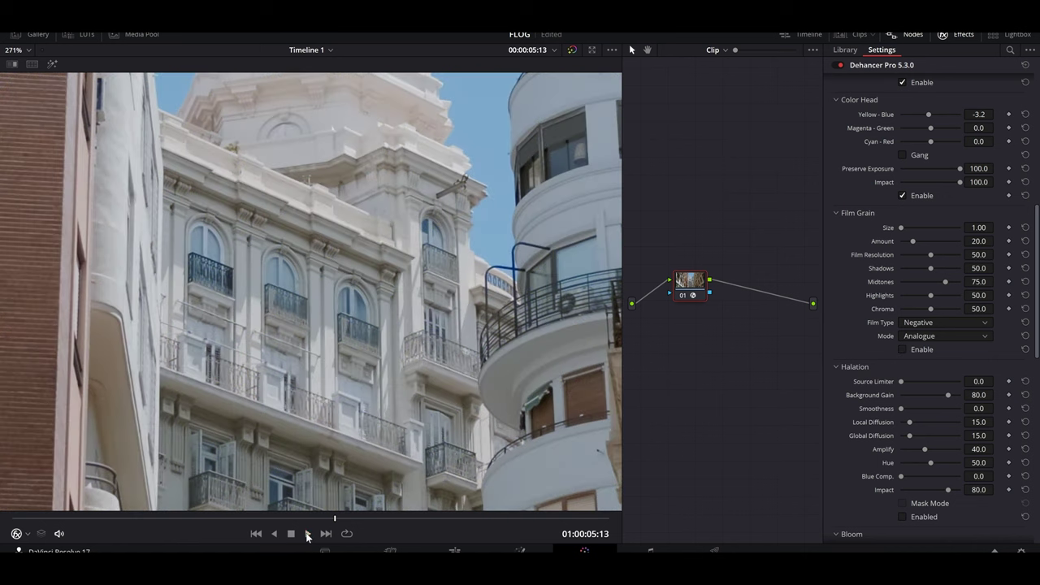
click(307, 534)
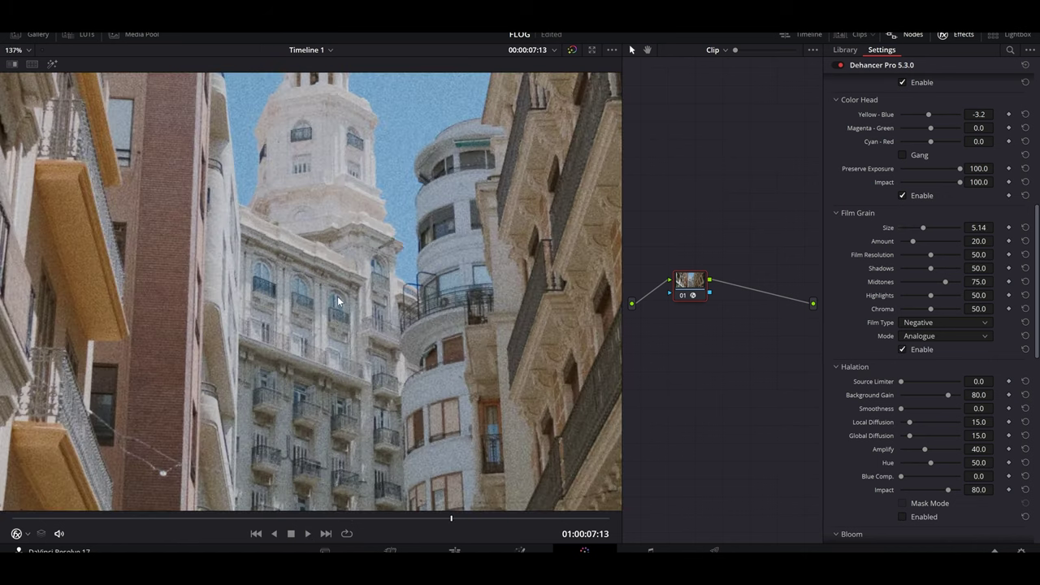
Step: Test larger grain and maximum amount, then settle on grain size 1.00 and amount 18.4
scroll(339, 301, down, 5)
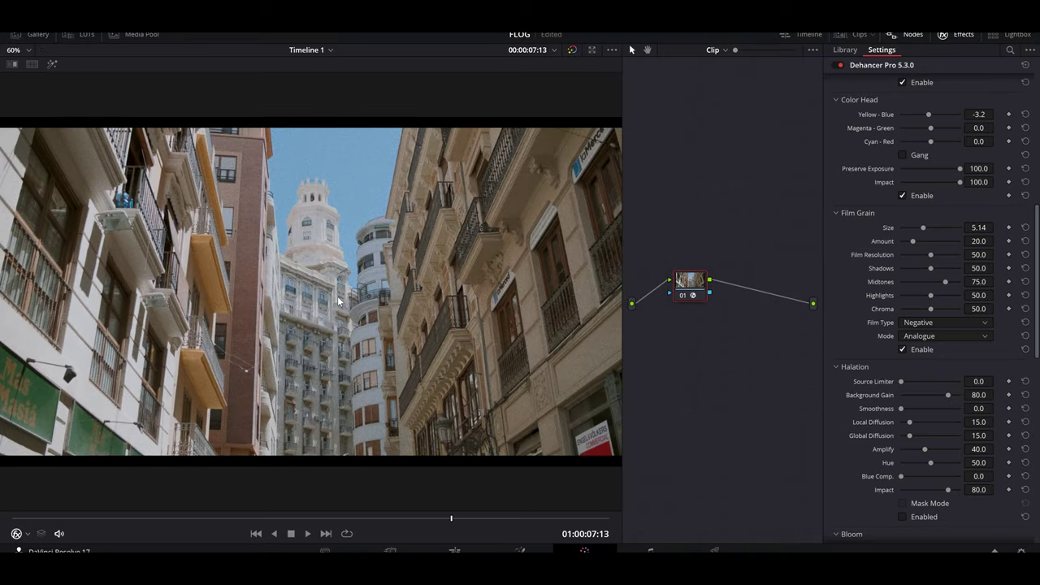
drag(923, 229, 829, 229)
drag(912, 241, 971, 227)
drag(969, 225, 911, 242)
click(940, 238)
scroll(910, 339, down, 5)
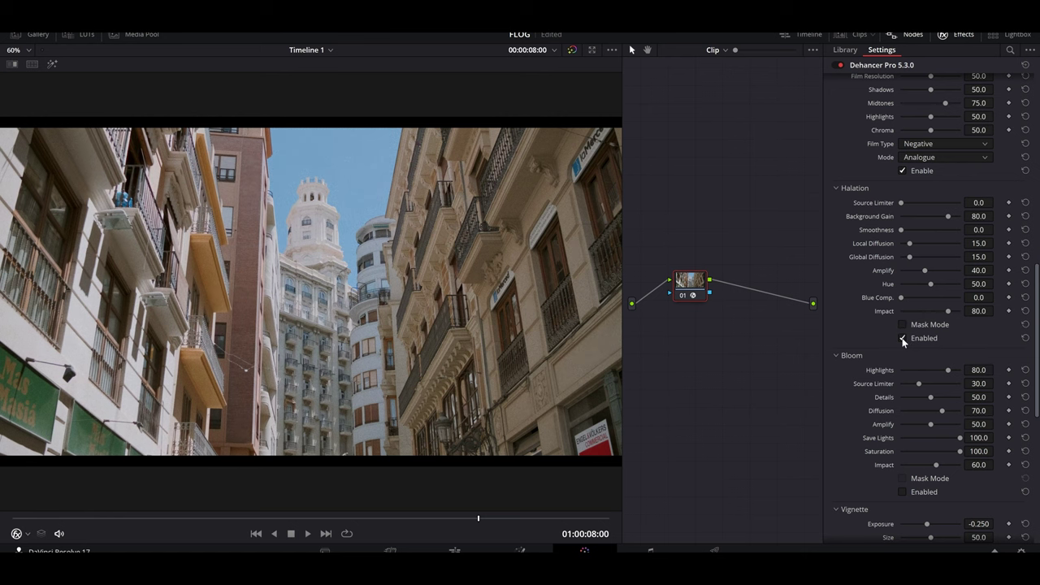
Step: Toggle Halation off and on to compare, then view its mask and try different hues
scroll(291, 255, up, 6)
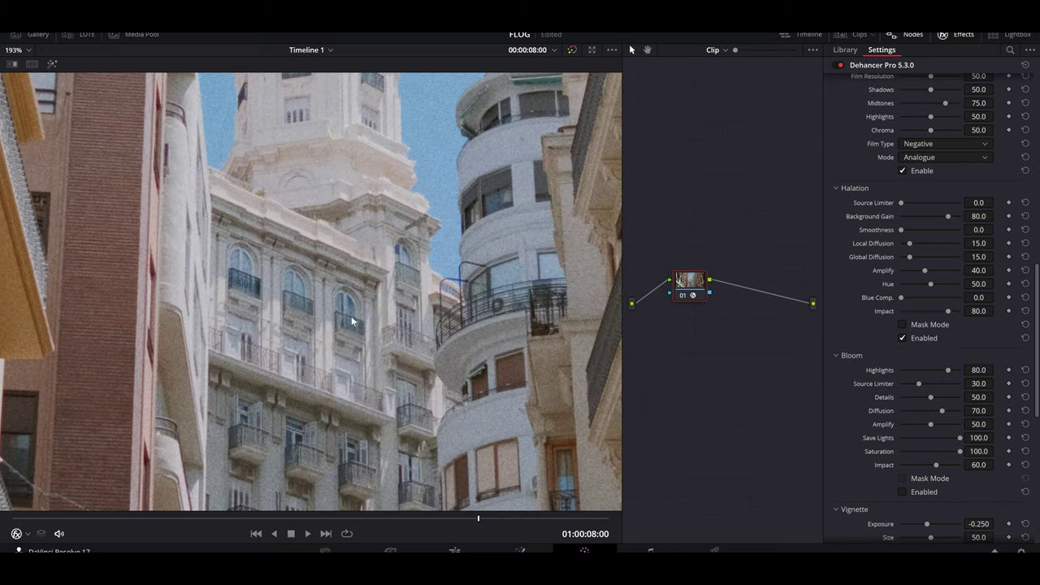
scroll(309, 338, up, 1)
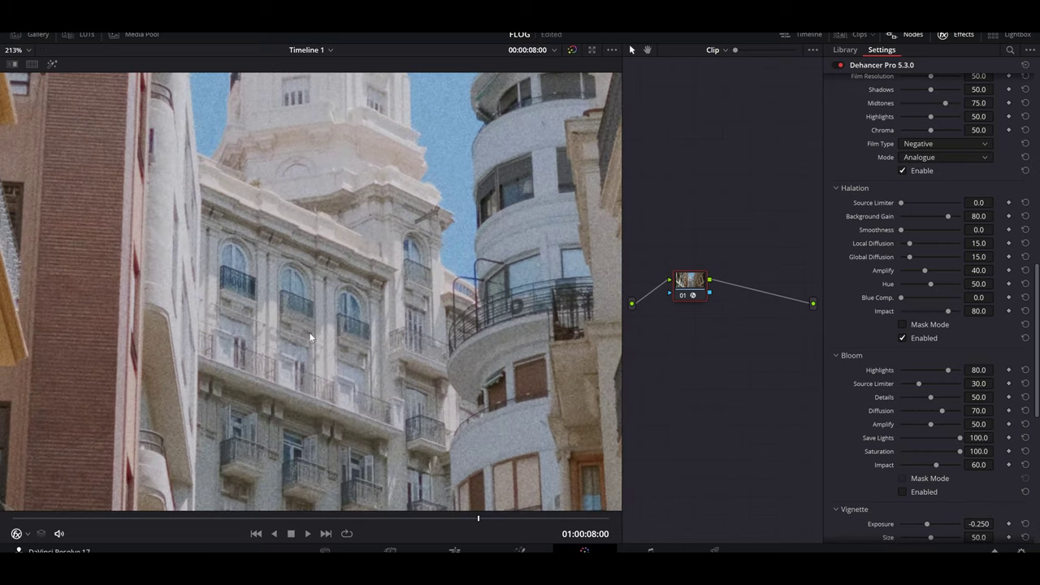
click(902, 339)
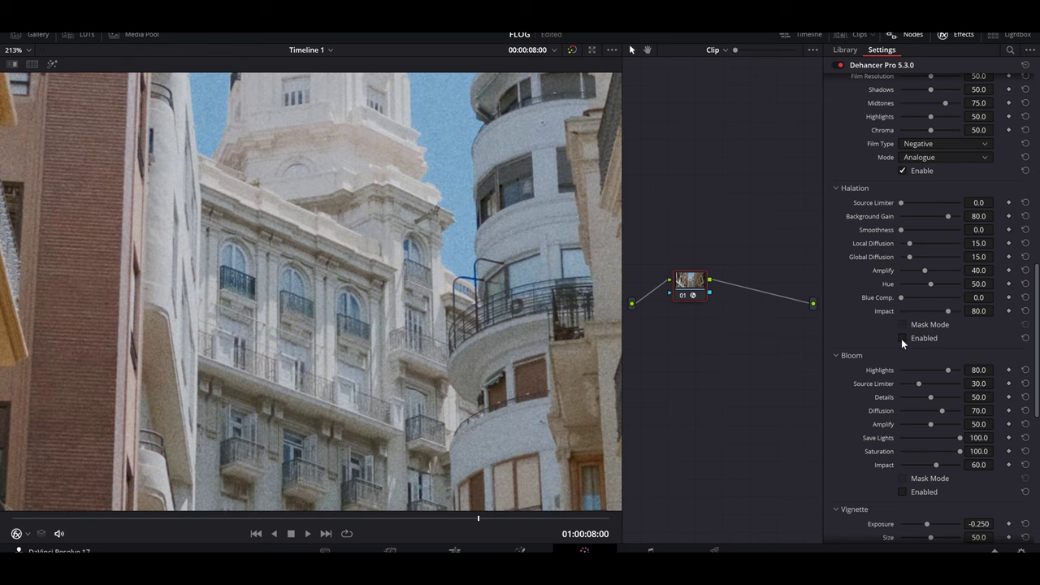
click(901, 338)
click(902, 338)
click(902, 338)
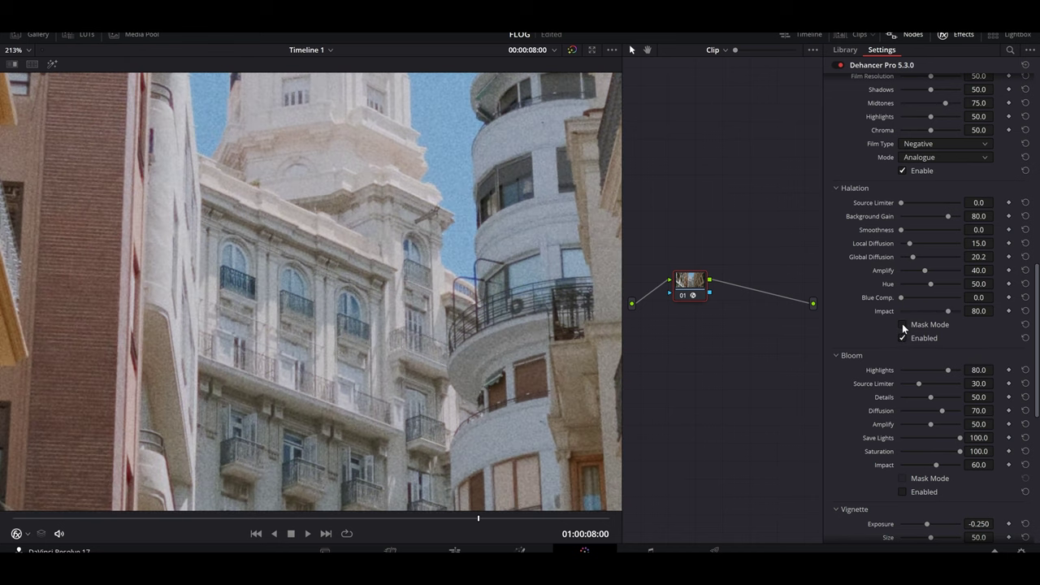
click(902, 325)
drag(901, 284, 961, 285)
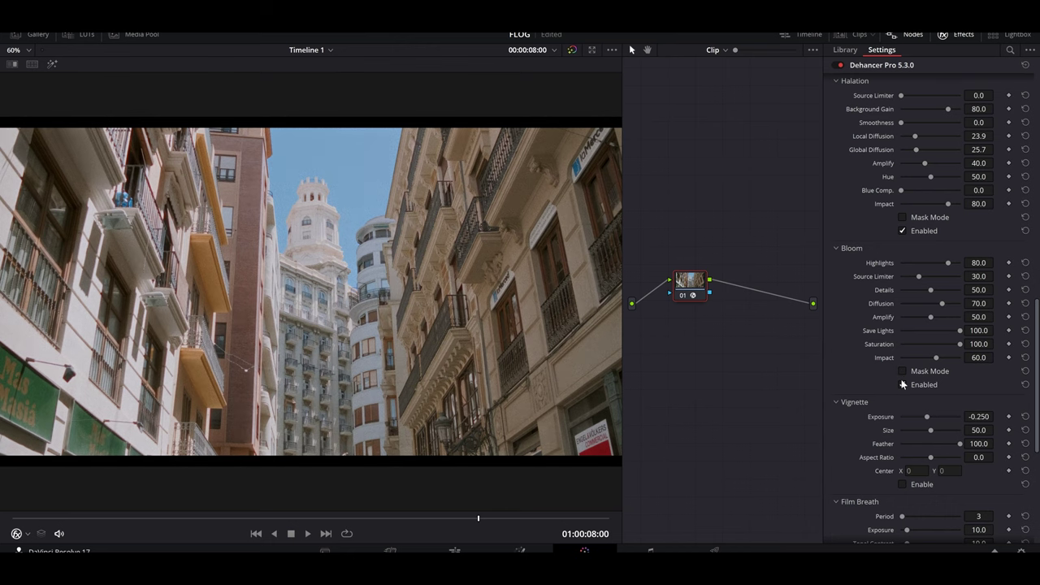
Step: View the Bloom mask and raise its source limiter, then toggle Bloom to compare
click(902, 371)
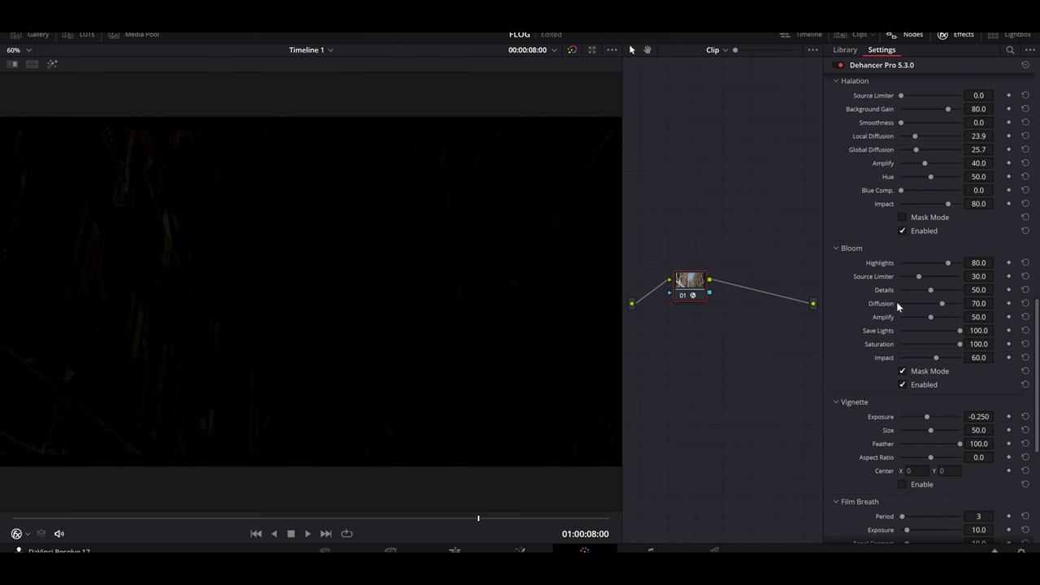
drag(918, 277, 920, 278)
click(1019, 301)
click(902, 371)
click(902, 384)
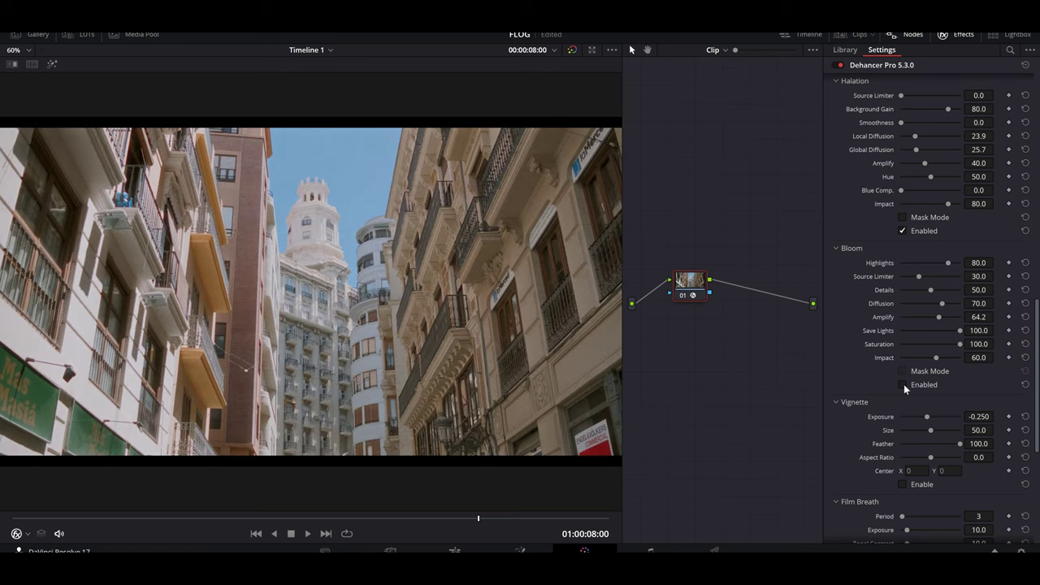
click(903, 384)
drag(1036, 402, 1038, 457)
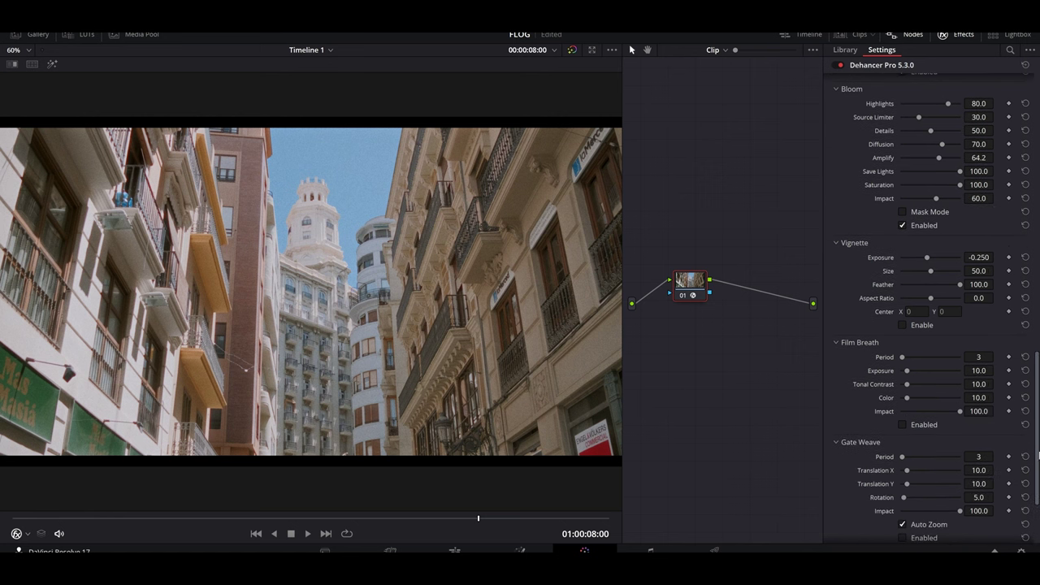
Step: Enable the Vignette to darken the frame edges
click(901, 325)
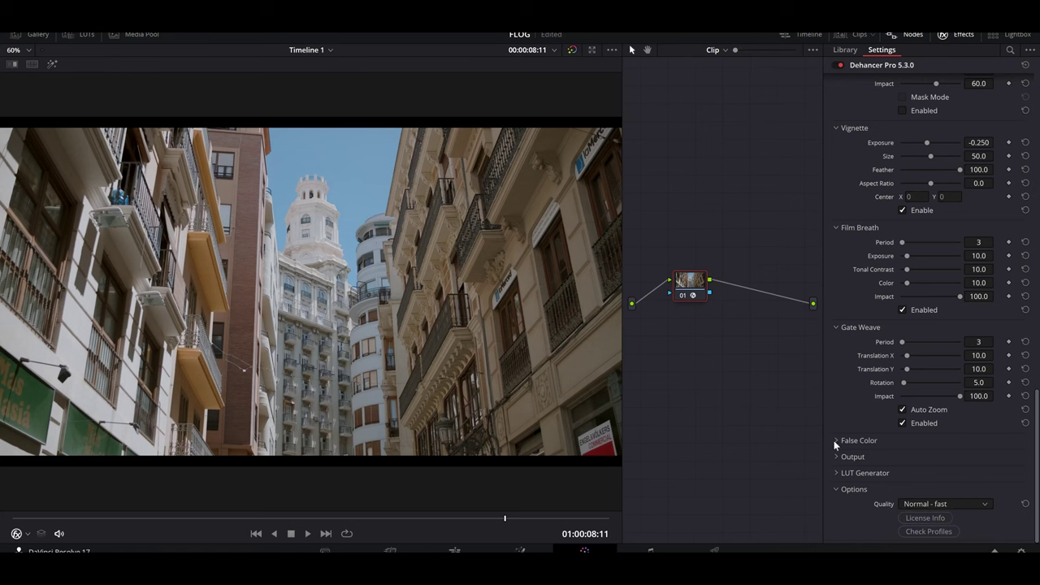
Step: Expand the False Color options and toggle the IRE 16-zone overlay
click(834, 441)
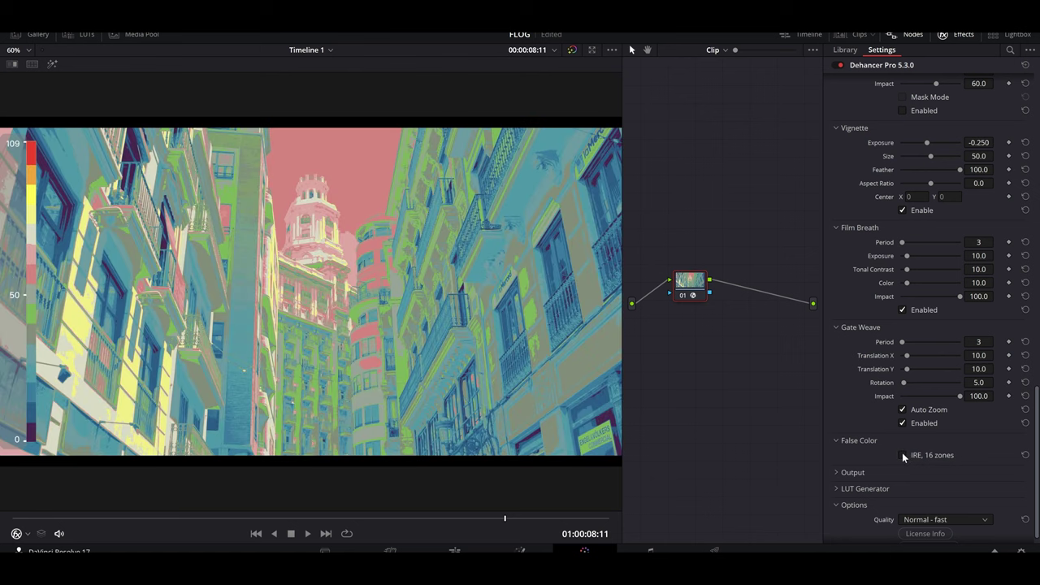
click(902, 456)
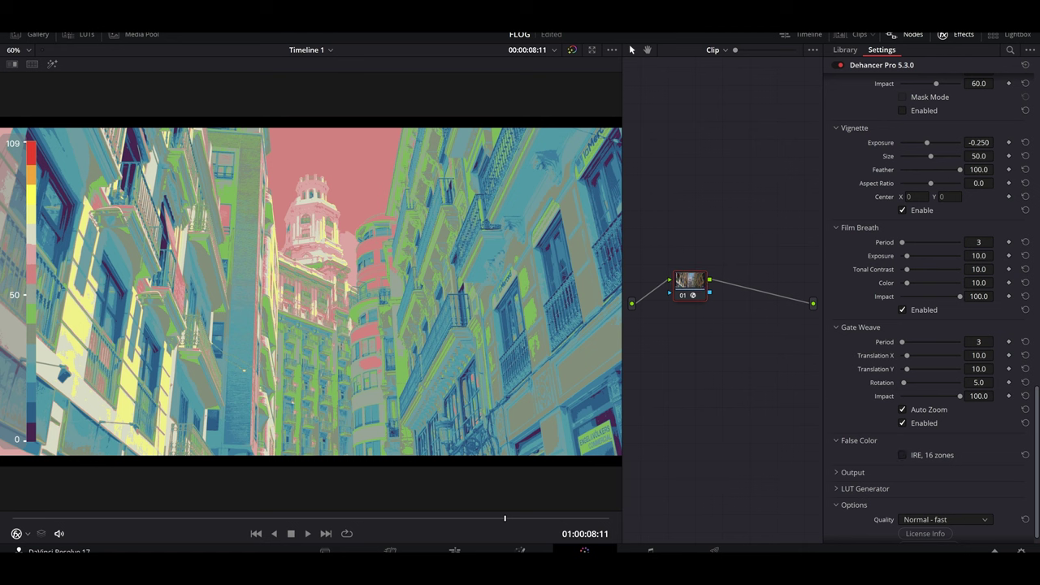